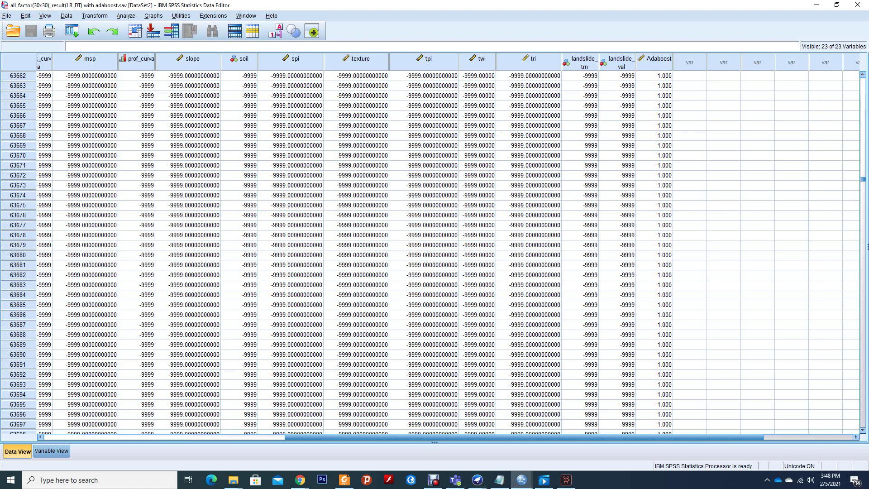
pyautogui.scroll(-5, 654, 125)
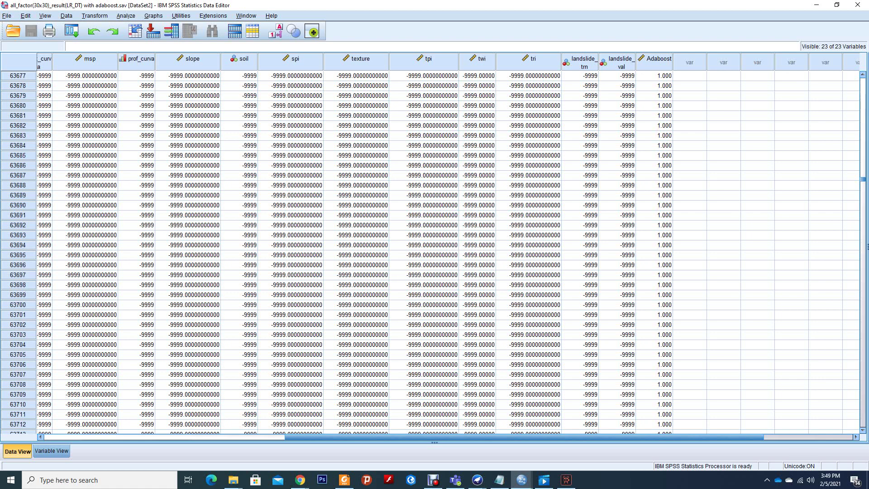
pyautogui.click(654, 125)
pyautogui.scroll(-11, 654, 125)
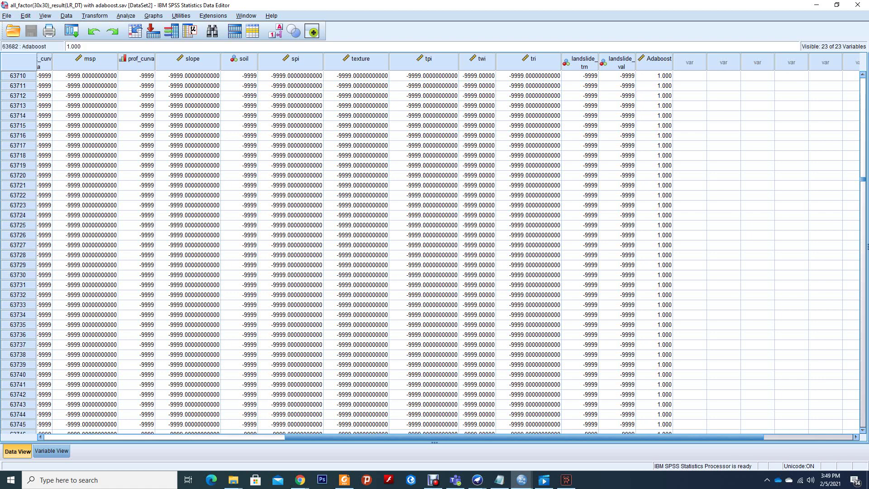
pyautogui.scroll(13, 654, 125)
pyautogui.moveTo(862, 179); pyautogui.dragTo(862, 78)
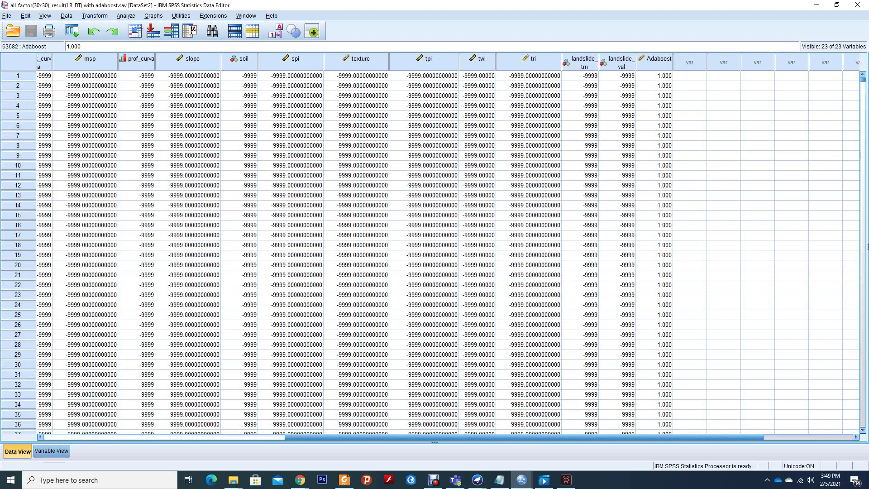
# Step: Start a Compute Variable transformation with the numeric expression 1-Adaboost
pyautogui.click(95, 16)
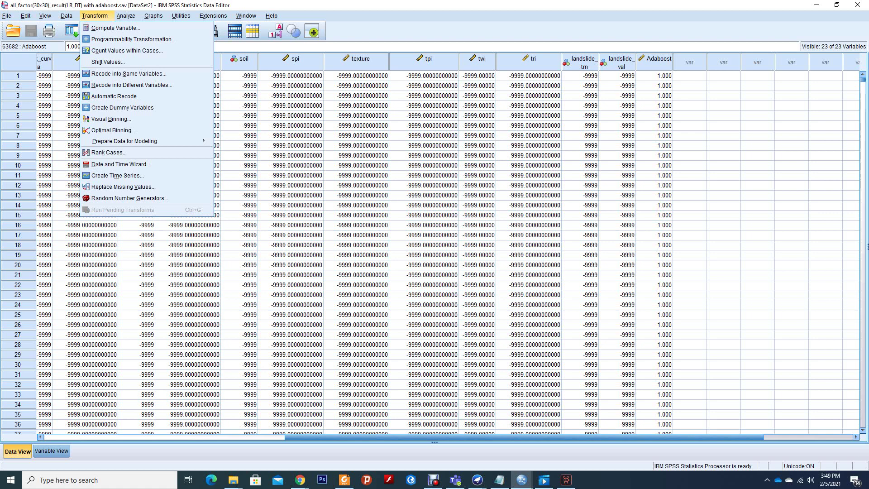
pyautogui.press('Down')
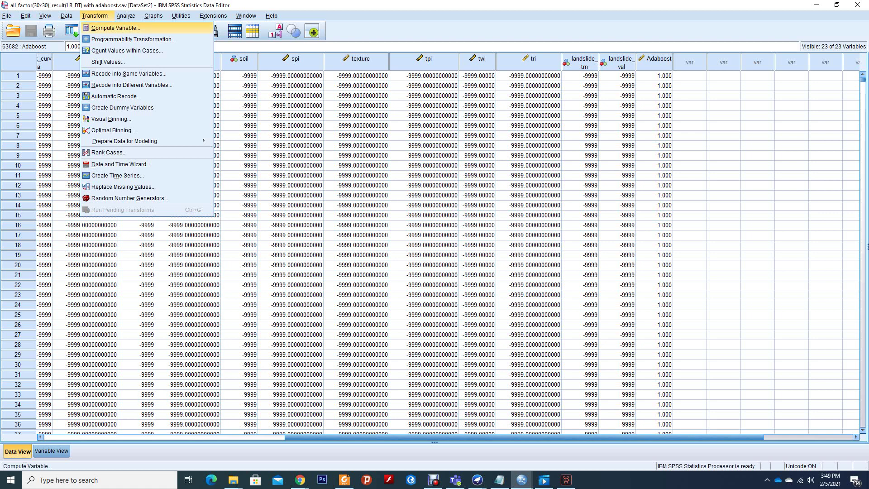
pyautogui.press('Return')
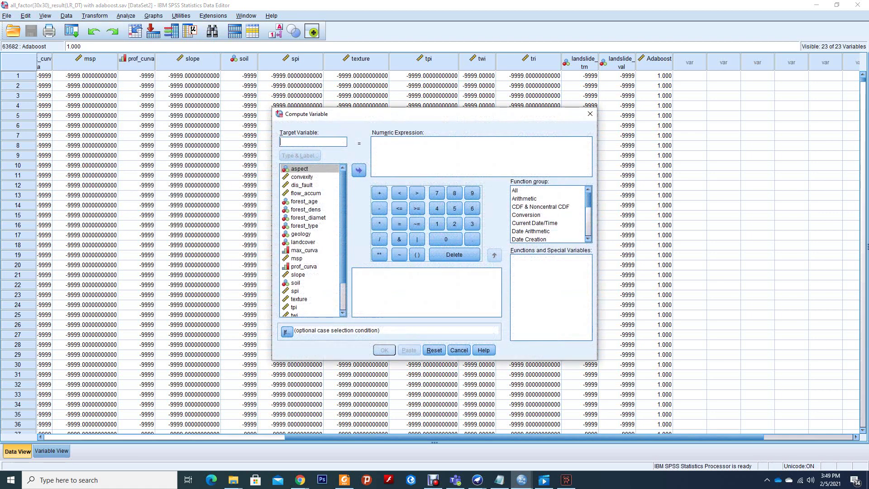
pyautogui.scroll(-2, 312, 239)
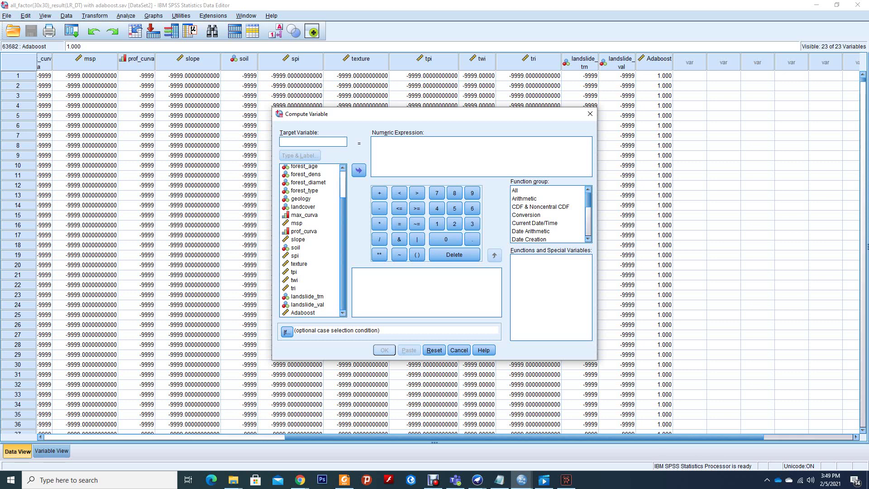
pyautogui.click(398, 149)
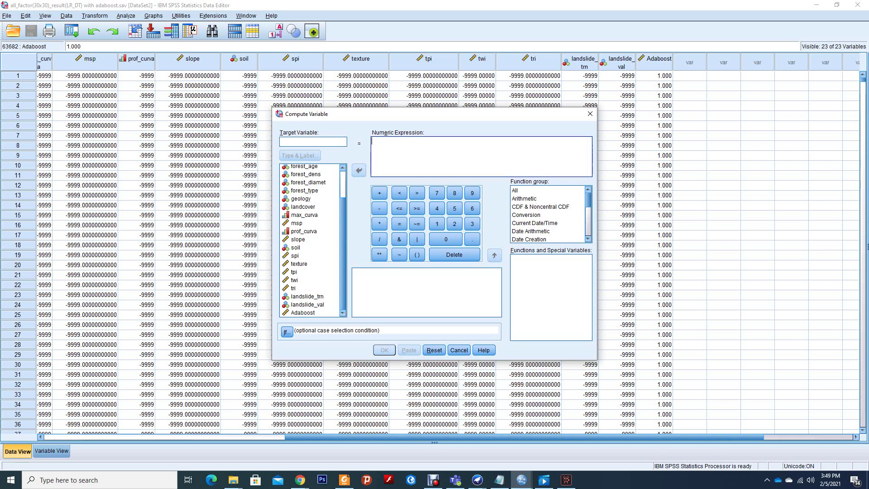
pyautogui.write('1-')
pyautogui.click(303, 313)
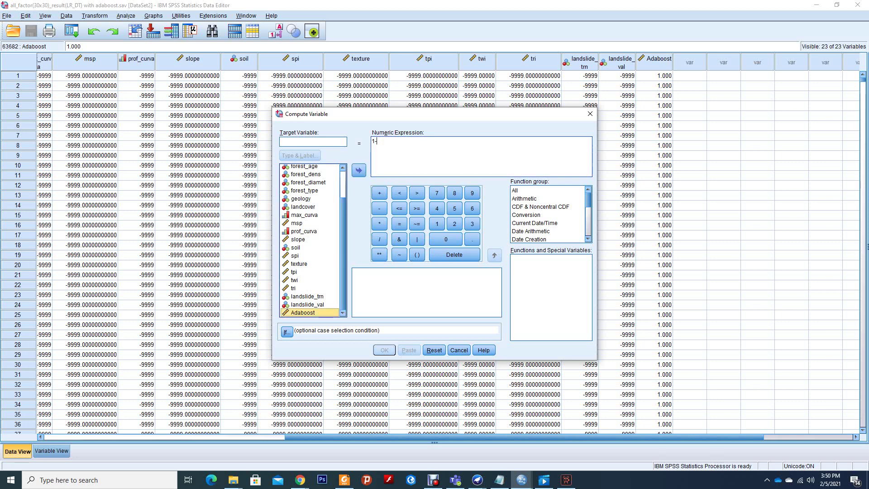
pyautogui.click(359, 170)
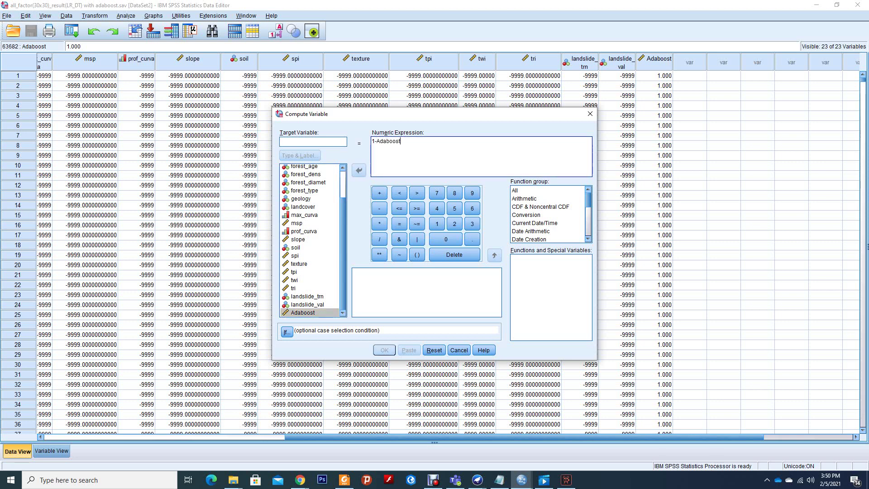
# Step: Name the target variable of the computation Adaboost2
pyautogui.click(313, 142)
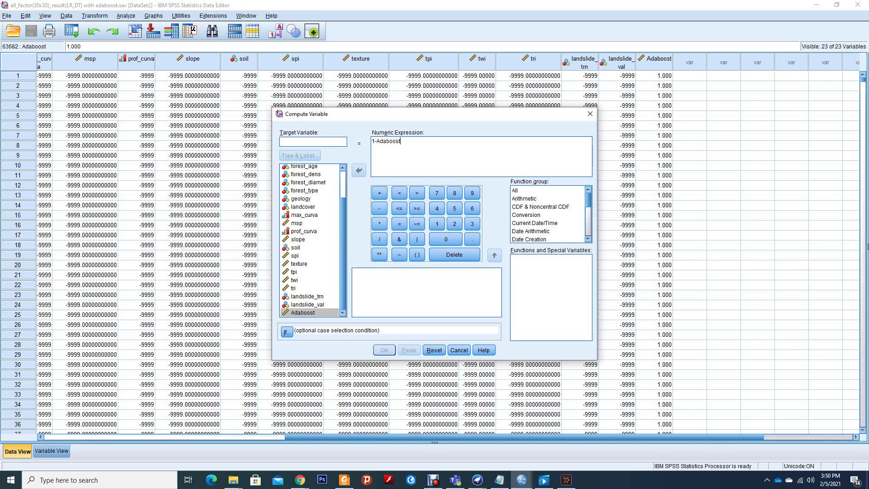
pyautogui.write('A')
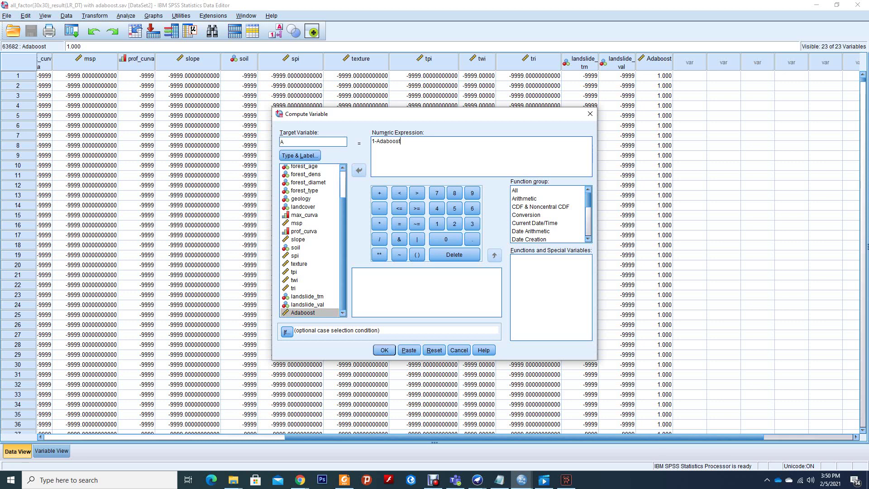
pyautogui.write('daboost')
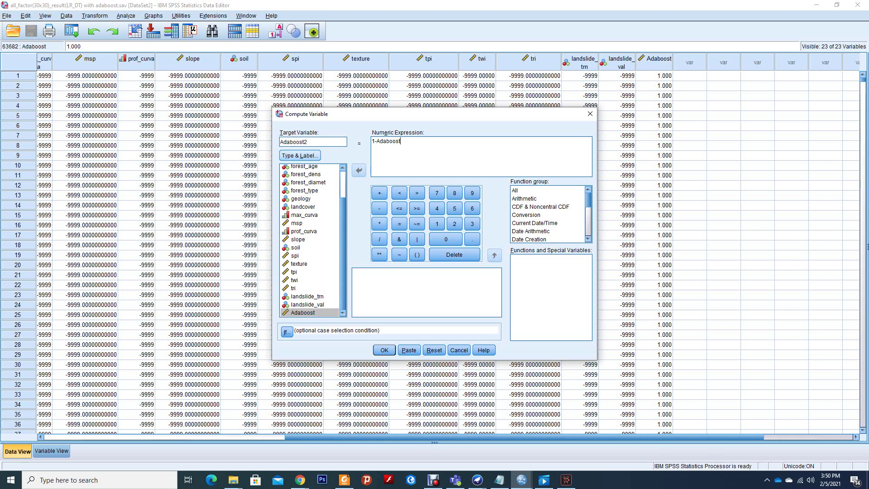
pyautogui.write('2')
# Step: Restrict the computation to cases satisfying landslide_trn=0, run it, and minimize the output window
pyautogui.click(286, 332)
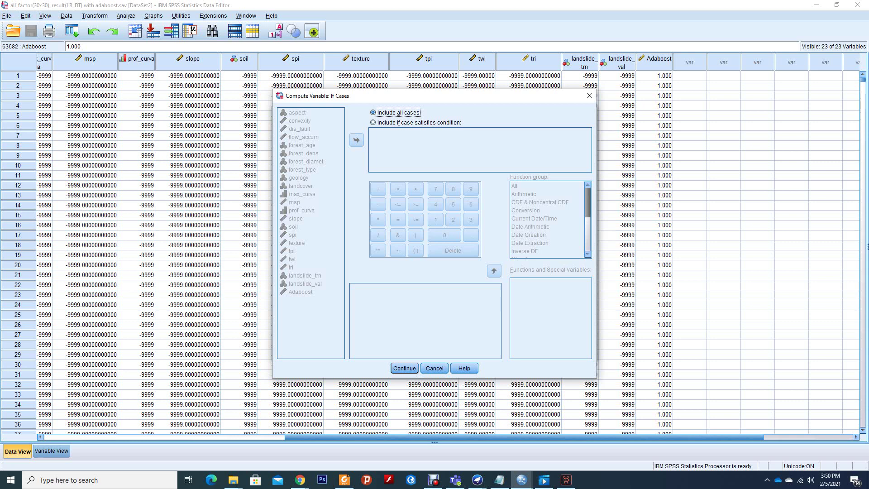
pyautogui.click(373, 122)
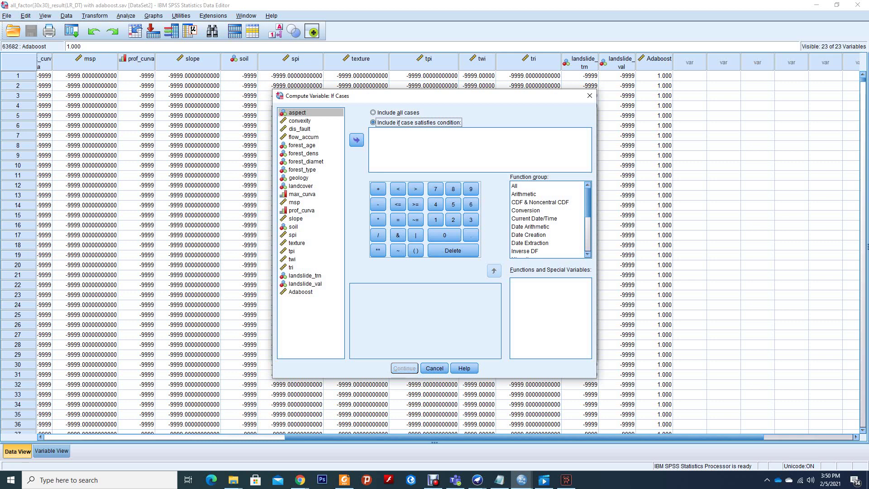
pyautogui.click(305, 275)
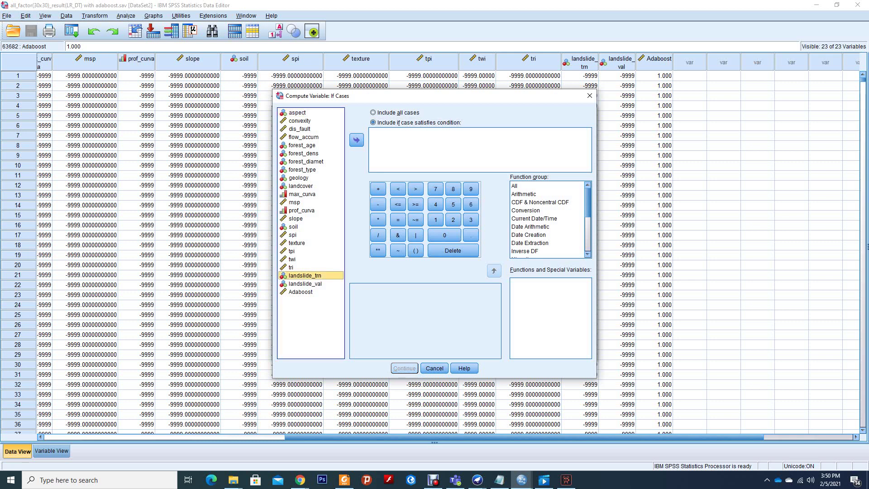
pyautogui.click(357, 140)
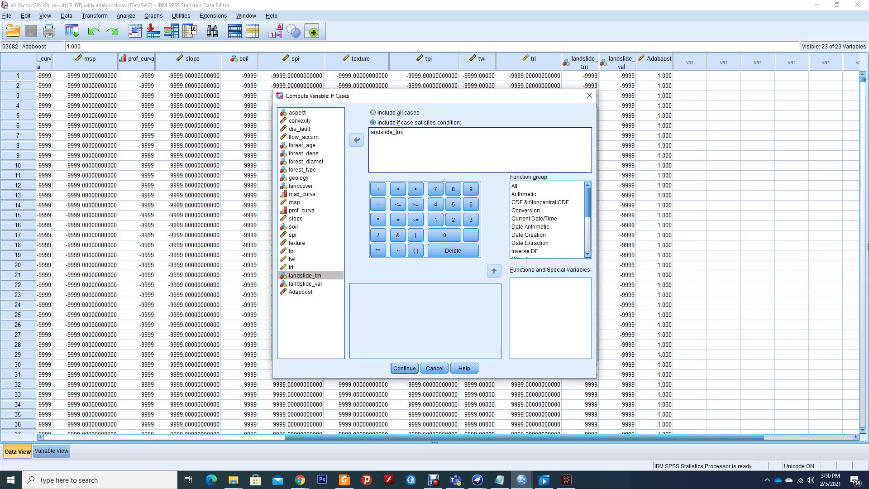
pyautogui.write('=')
pyautogui.click(445, 234)
pyautogui.press('Return')
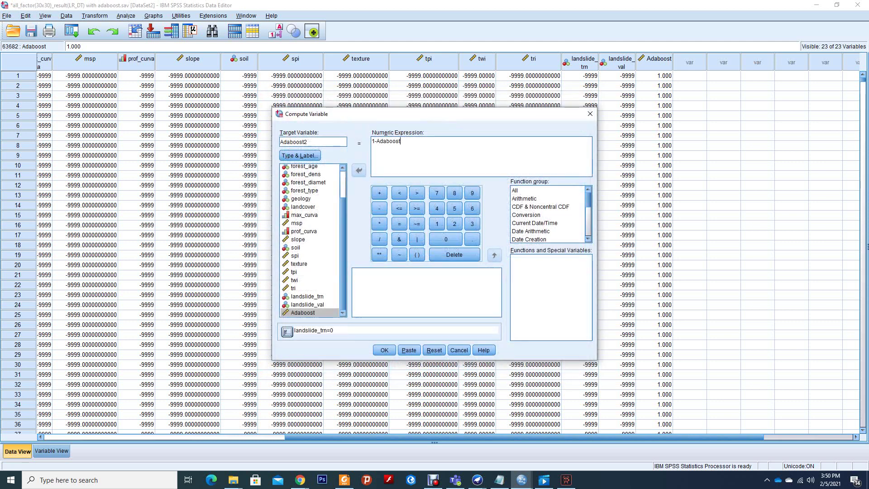
pyautogui.press('Return')
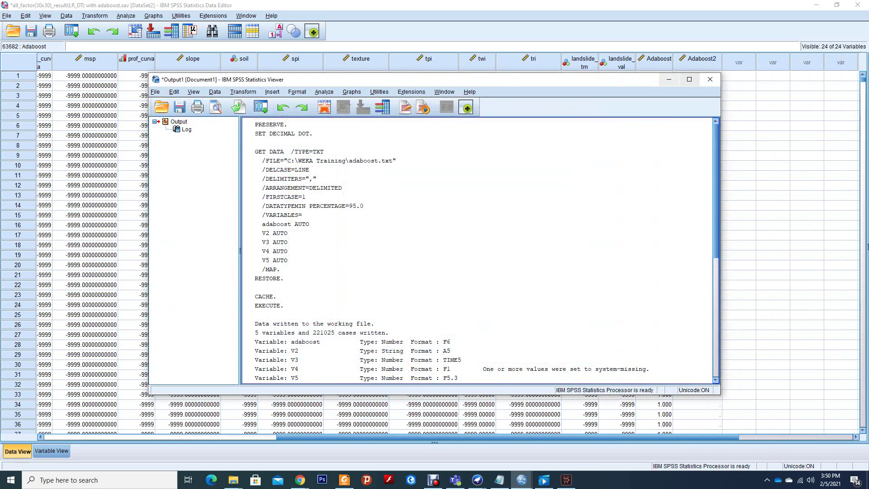
pyautogui.click(668, 80)
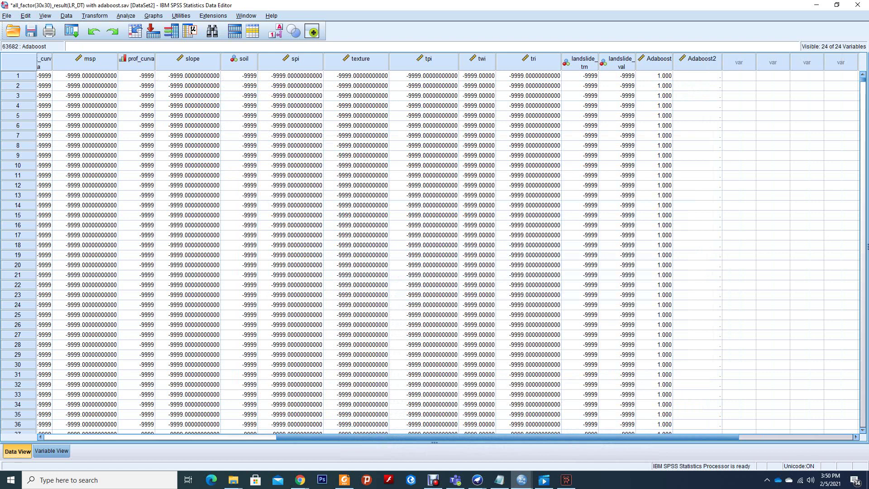
# Step: Increase the number of decimal places of the Adaboost2 variable
pyautogui.scroll(-3, 434, 249)
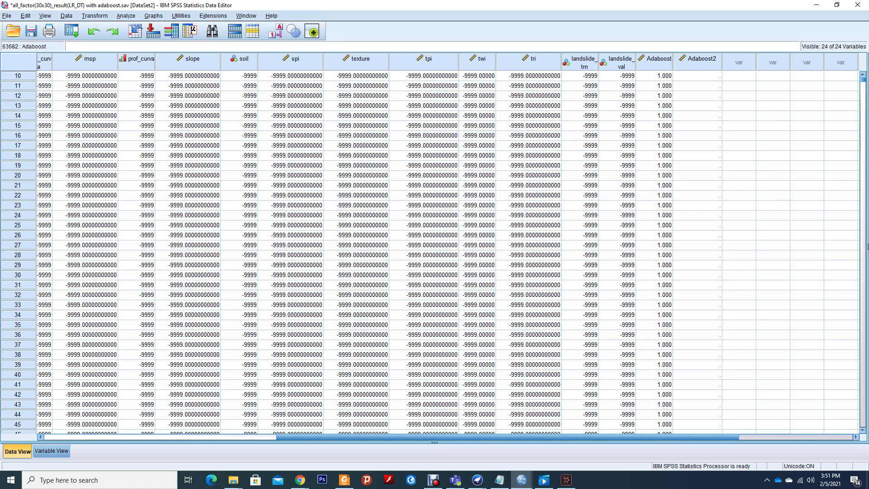
pyautogui.click(52, 451)
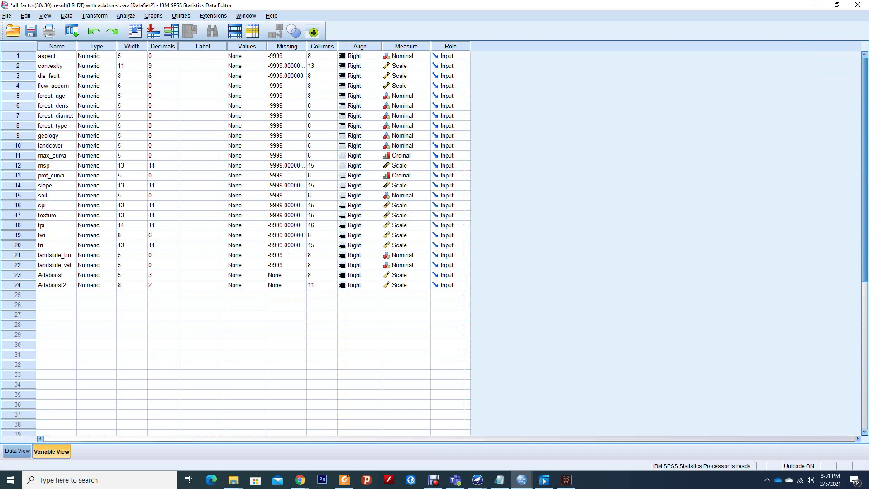
pyautogui.click(129, 285)
pyautogui.click(159, 285)
pyautogui.click(174, 282)
pyautogui.click(174, 282)
# Step: Try to increase the number of decimal places of the Adaboost variable and return to the data
pyautogui.click(160, 275)
pyautogui.click(174, 272)
pyautogui.click(173, 272)
pyautogui.click(17, 451)
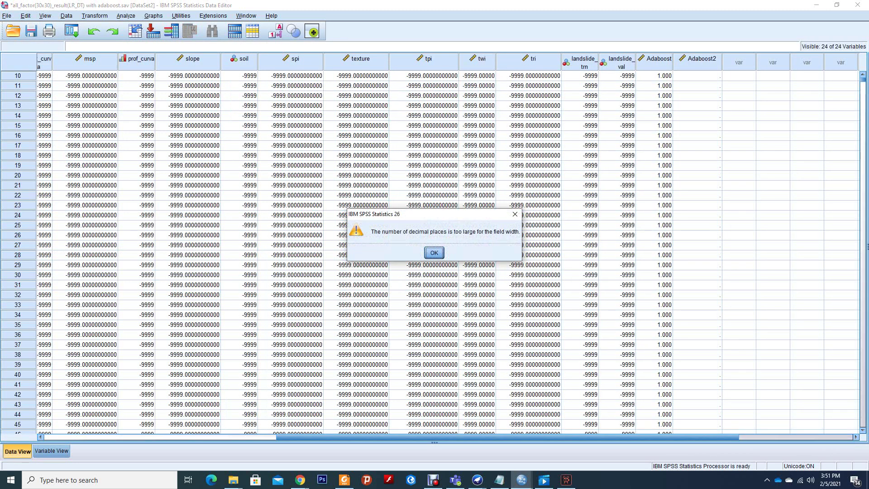
pyautogui.click(434, 253)
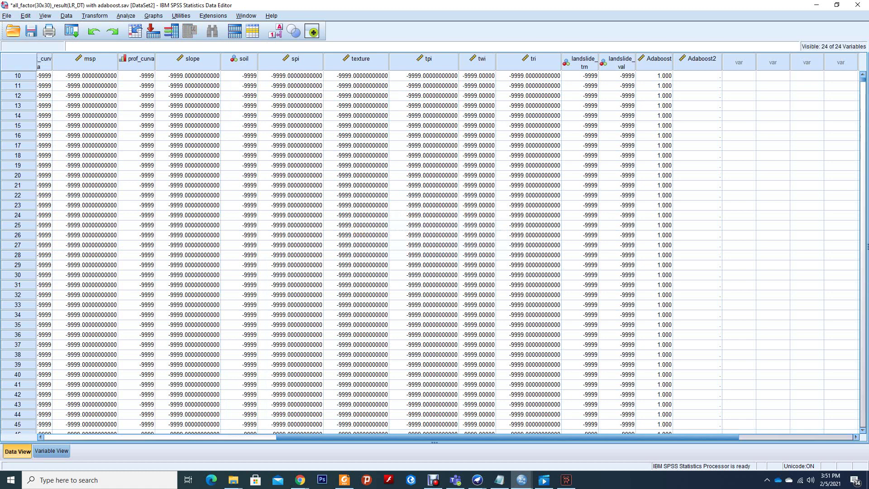
pyautogui.click(697, 156)
pyautogui.scroll(-15, 434, 249)
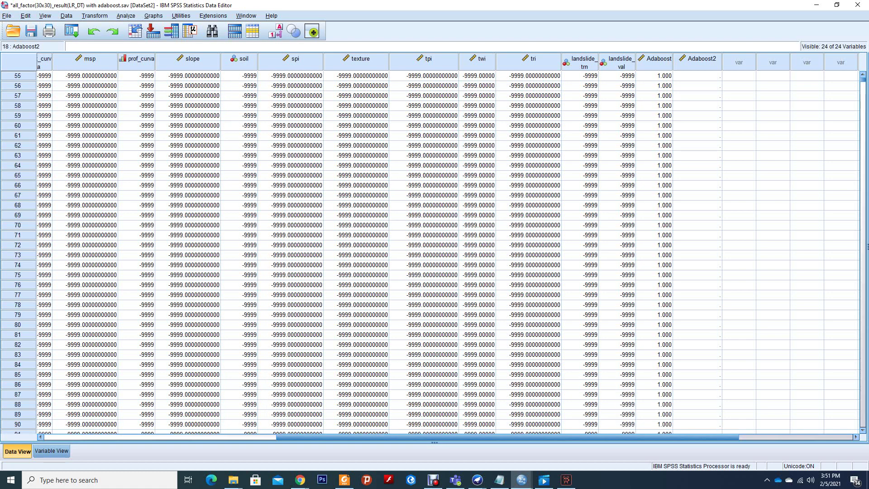
pyautogui.scroll(18, 434, 249)
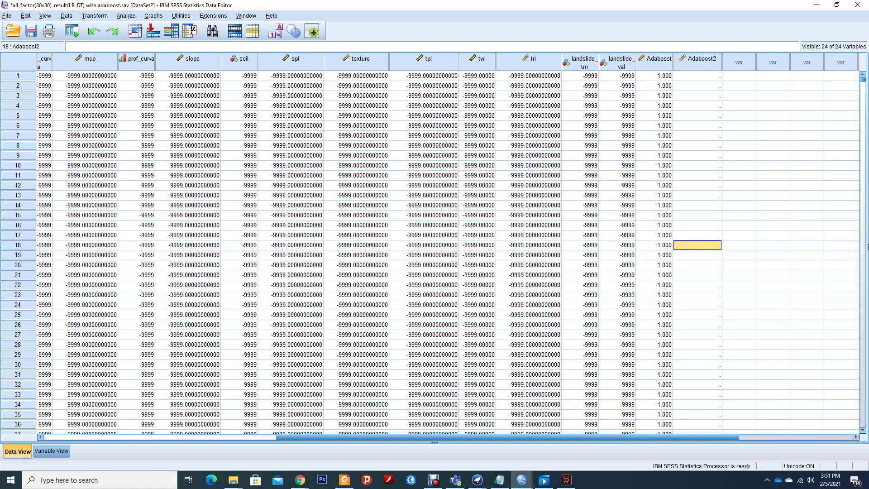
# Step: Start a Recode into Same Variables transformation and add Adaboost2 as the variable to recode
pyautogui.click(95, 16)
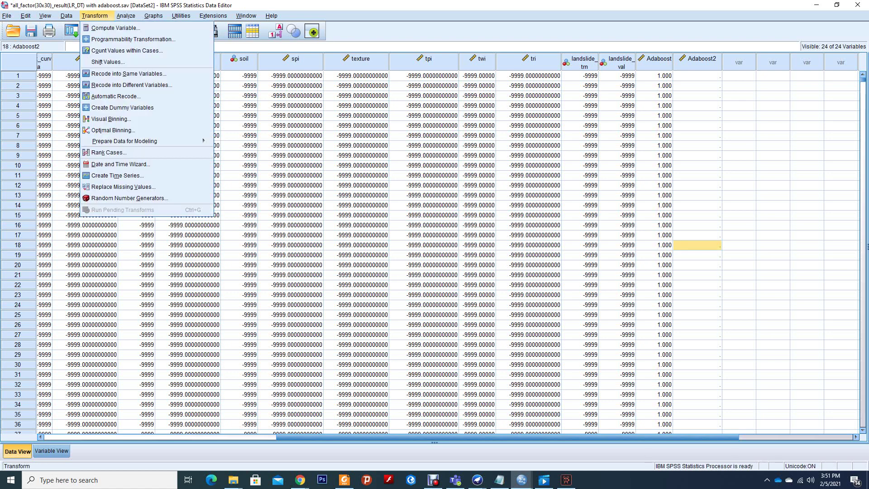
pyautogui.press('Down')
pyautogui.press('Down')
pyautogui.press('Down')
pyautogui.press('Down')
pyautogui.press('Down')
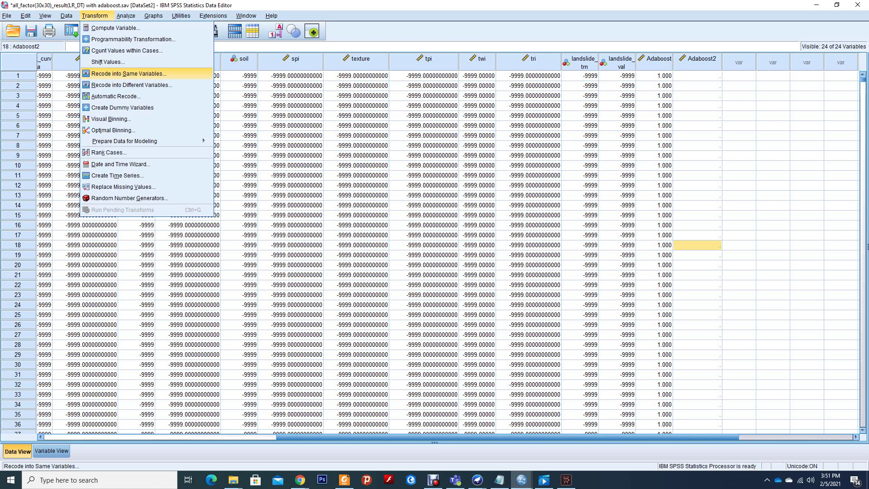
pyautogui.press('Down')
pyautogui.press('Down')
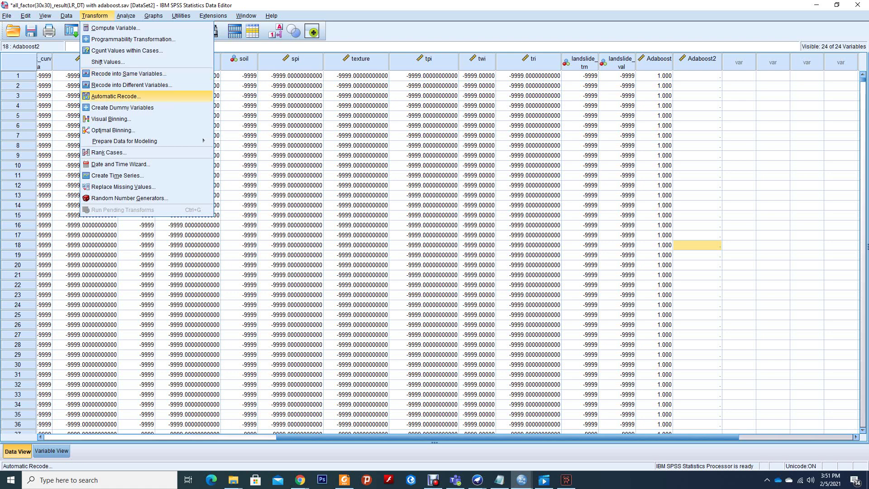
pyautogui.press('Up')
pyautogui.press('Up')
pyautogui.press('Return')
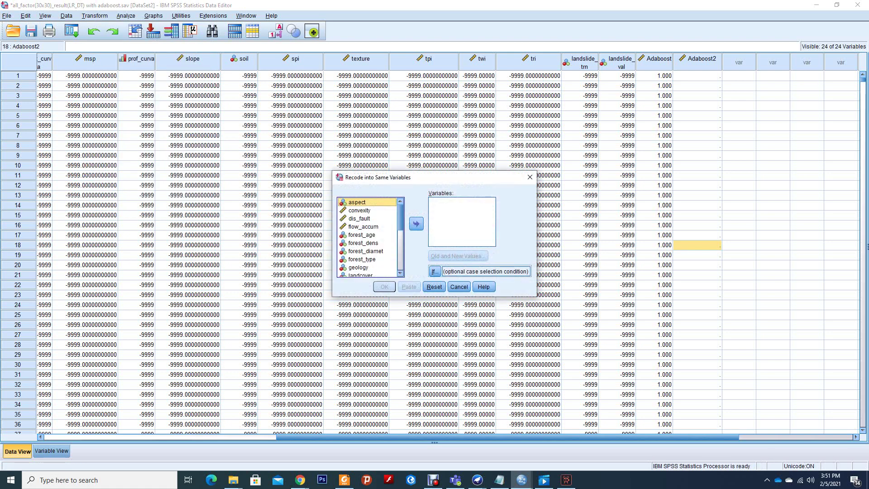
pyautogui.moveTo(400, 217); pyautogui.dragTo(400, 259)
pyautogui.click(362, 273)
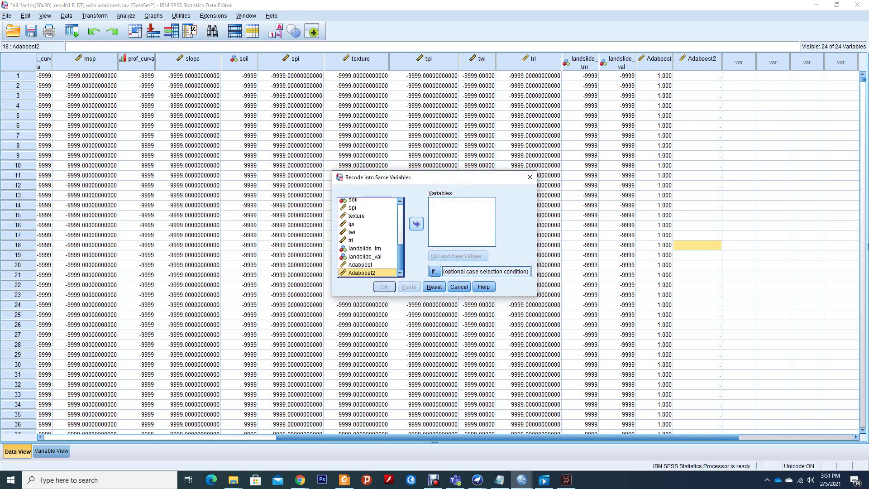
pyautogui.click(416, 224)
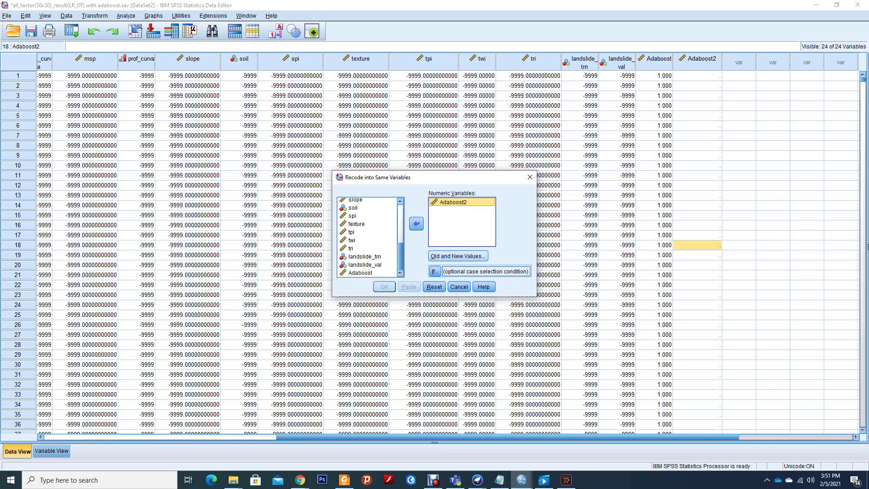
# Step: Define a recode rule for Adaboost2 that changes system-missing values to -9999
pyautogui.hotkey('alt', 'o')
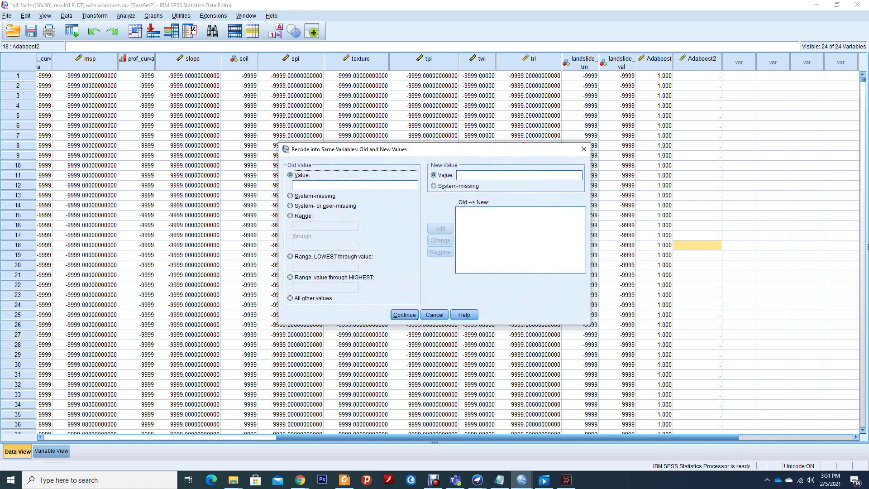
pyautogui.press('Down')
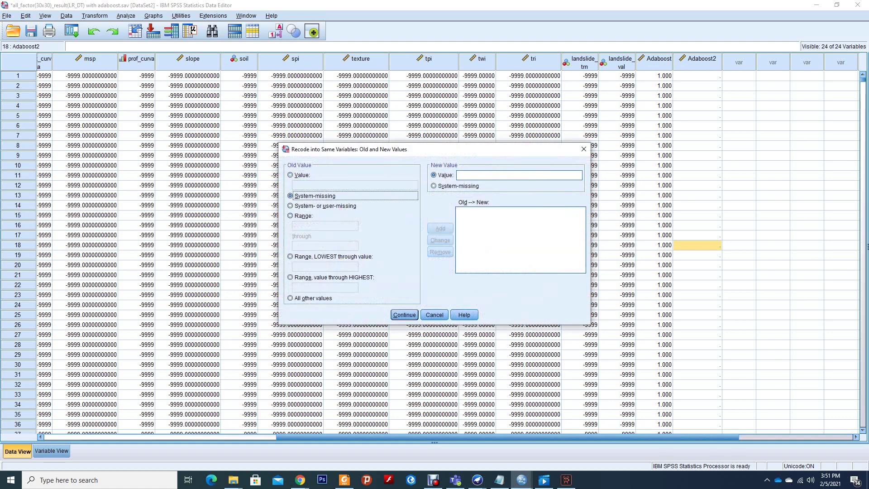
pyautogui.press('Tab')
pyautogui.write('-')
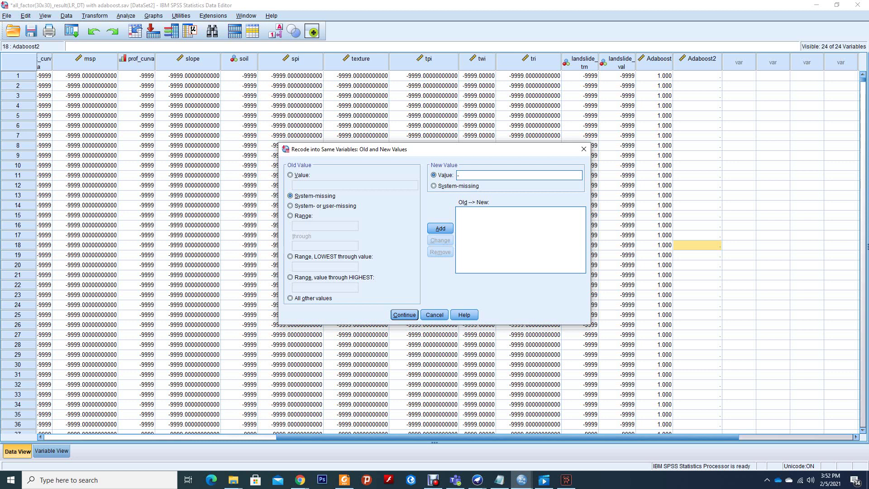
pyautogui.write('9999')
pyautogui.click(440, 228)
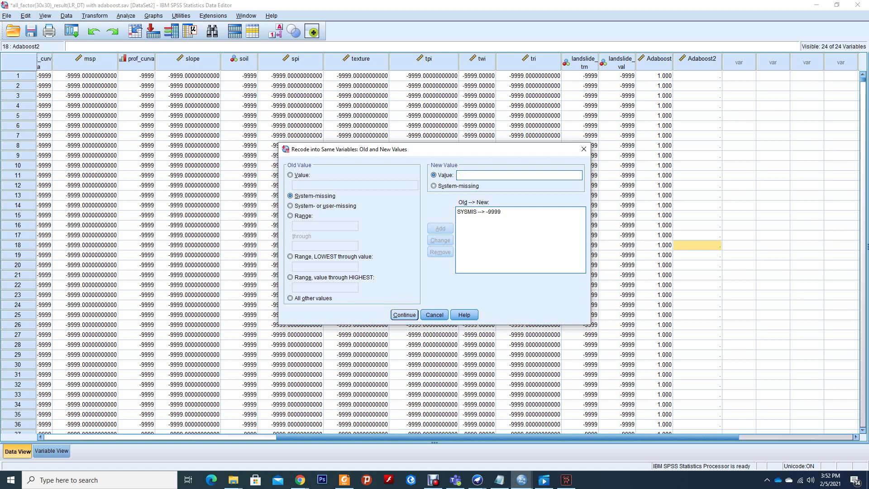
# Step: Confirm the old and new values, run the recode, and minimize the output window
pyautogui.click(404, 314)
pyautogui.click(384, 286)
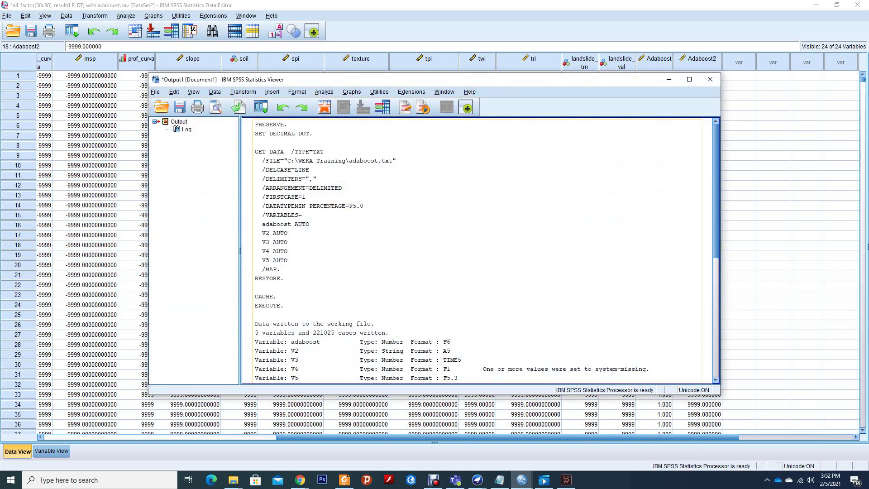
pyautogui.click(669, 79)
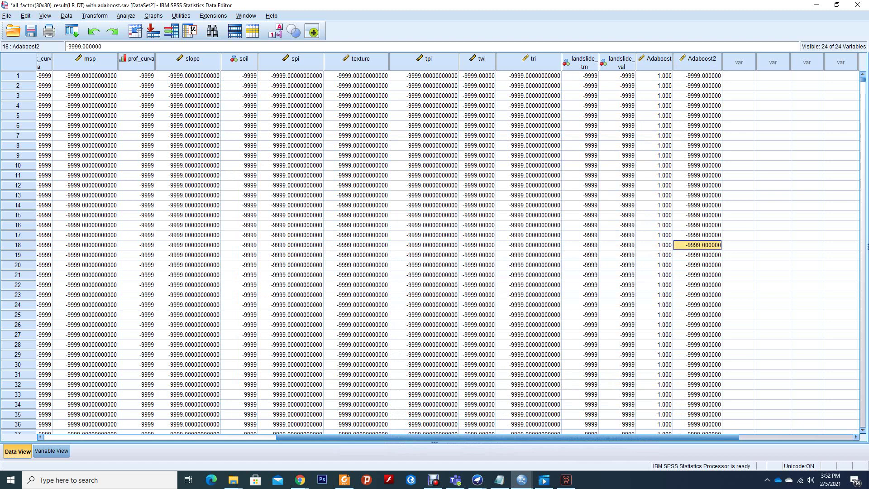
# Step: Set the number of decimals of the Adaboost2 variable to 3 and return to the data
pyautogui.click(654, 59)
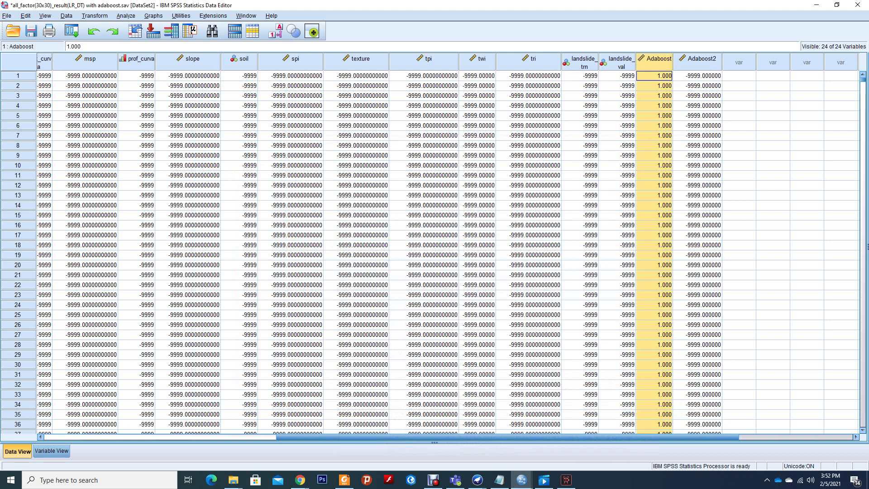
pyautogui.click(697, 59)
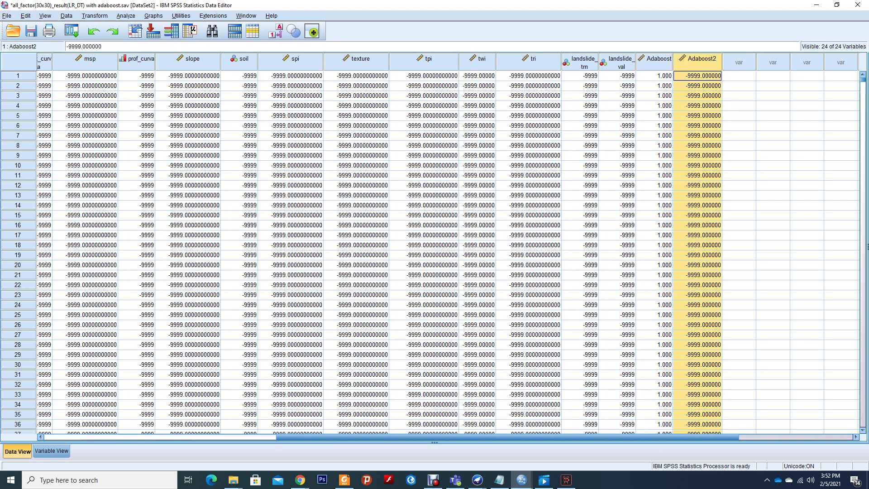
pyautogui.click(52, 451)
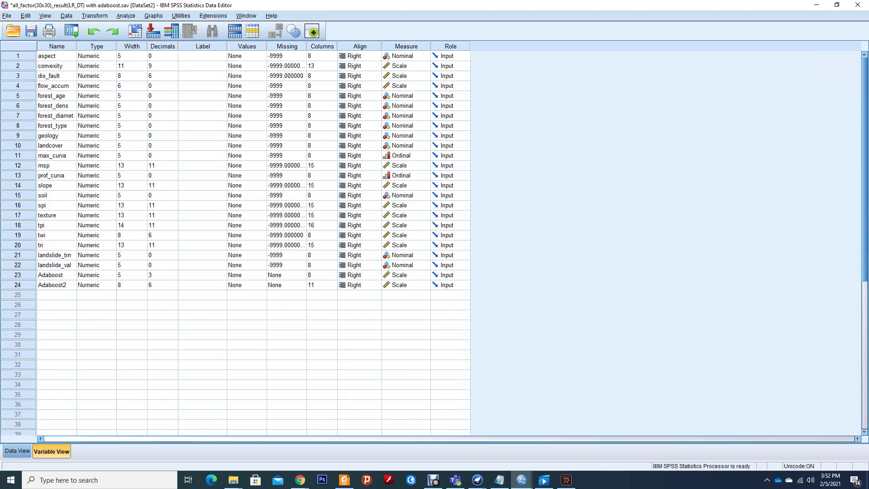
pyautogui.click(159, 285)
pyautogui.write('4')
pyautogui.click(17, 451)
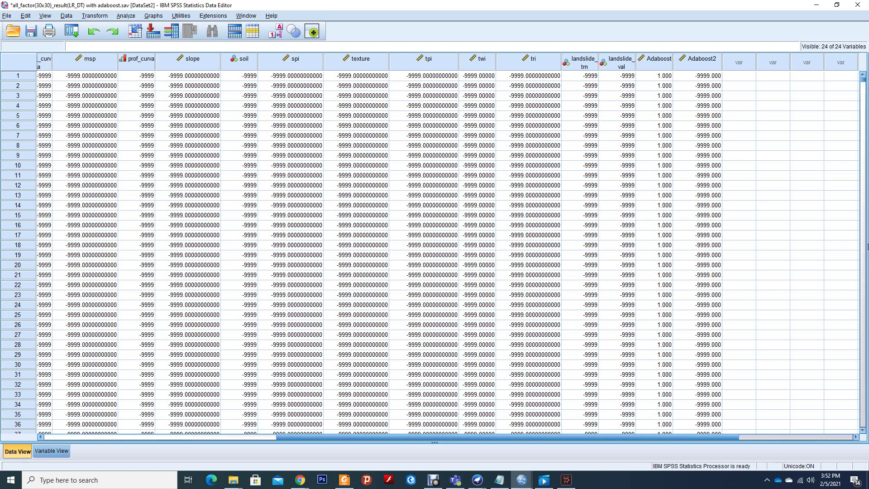
pyautogui.scroll(-17, 435, 249)
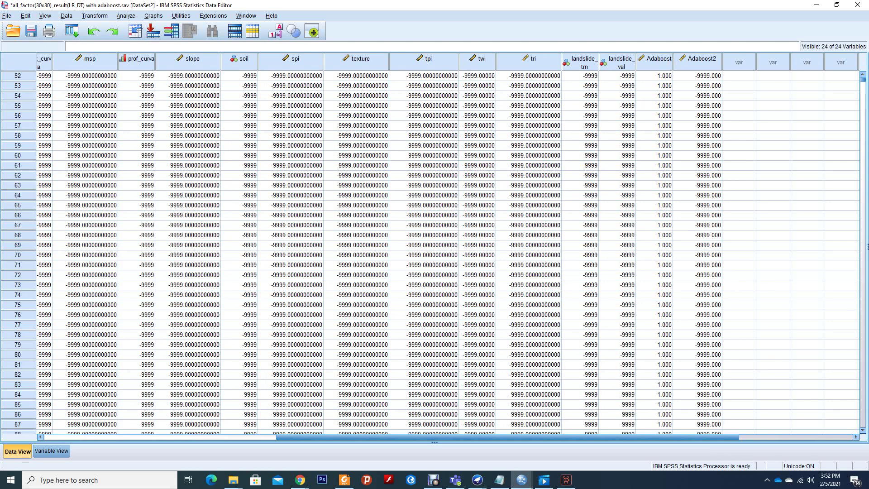
pyautogui.scroll(17, 434, 249)
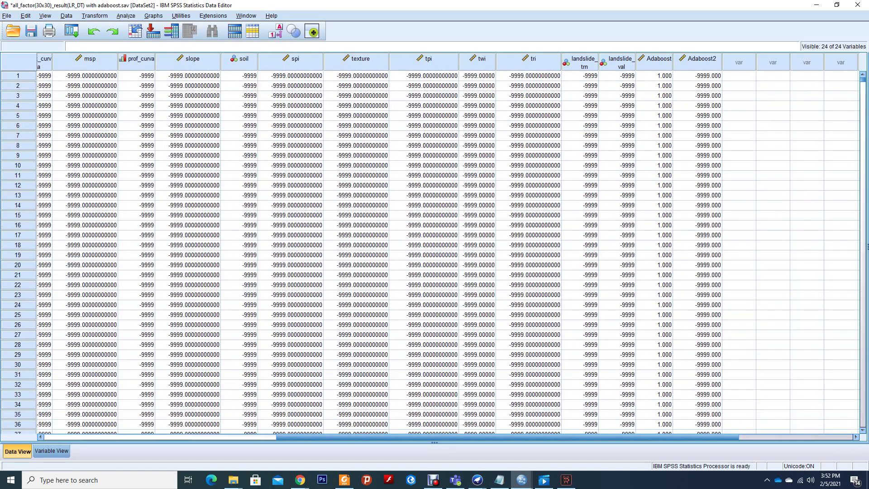
pyautogui.scroll(-6, 434, 249)
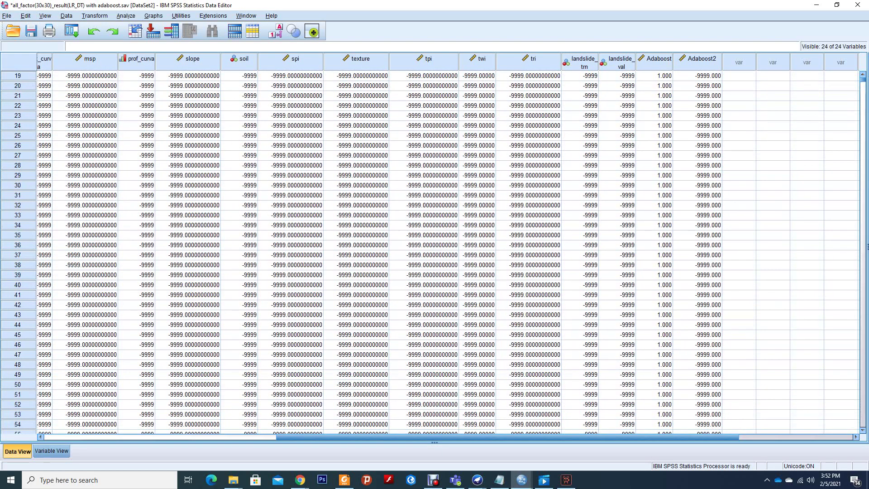
pyautogui.moveTo(863, 79)
pyautogui.mouseDown()
pyautogui.moveTo(863, 267)
pyautogui.moveTo(862, 78)
pyautogui.mouseUp()
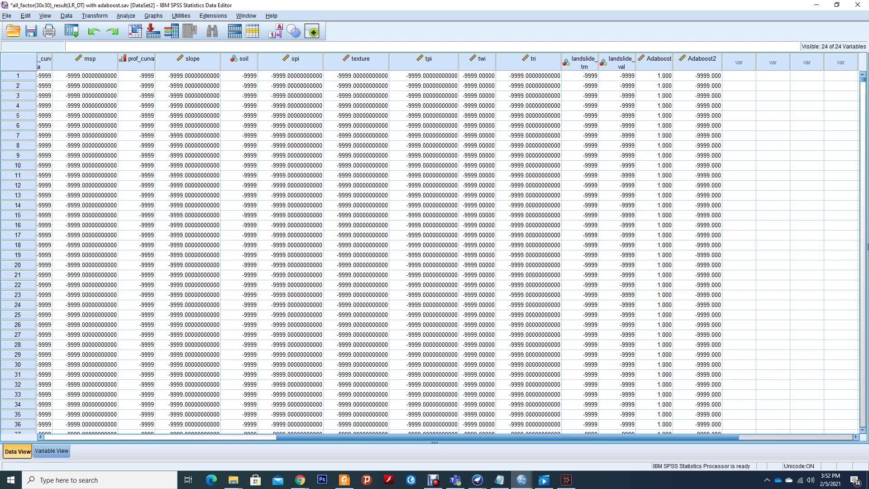
# Step: Set the number of decimals of the landslide_val variable to 3 and return to the data
pyautogui.click(51, 450)
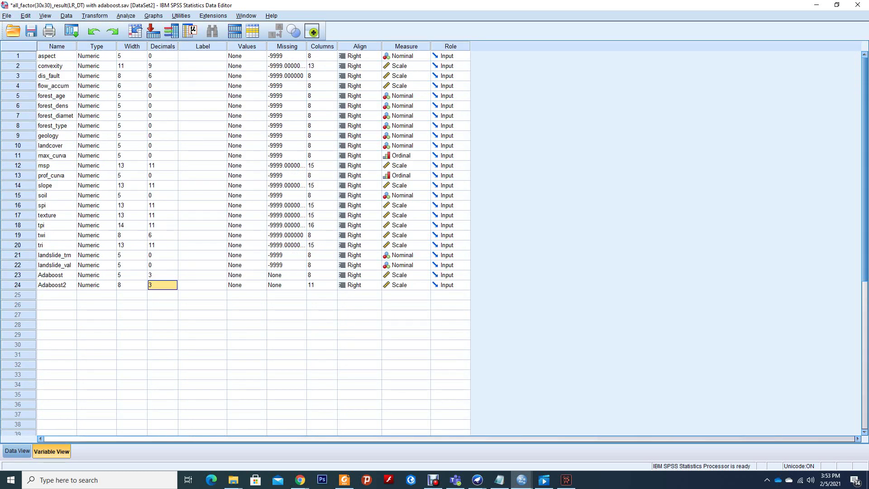
pyautogui.click(159, 265)
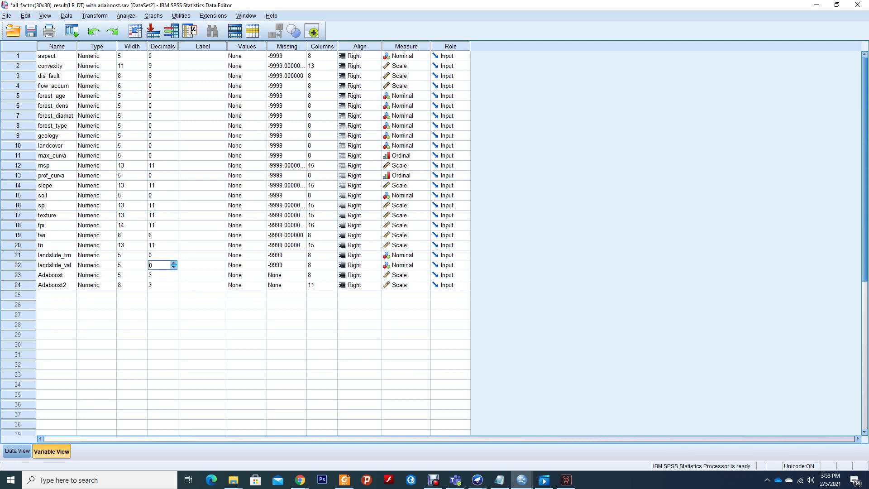
pyautogui.write('3')
pyautogui.click(17, 450)
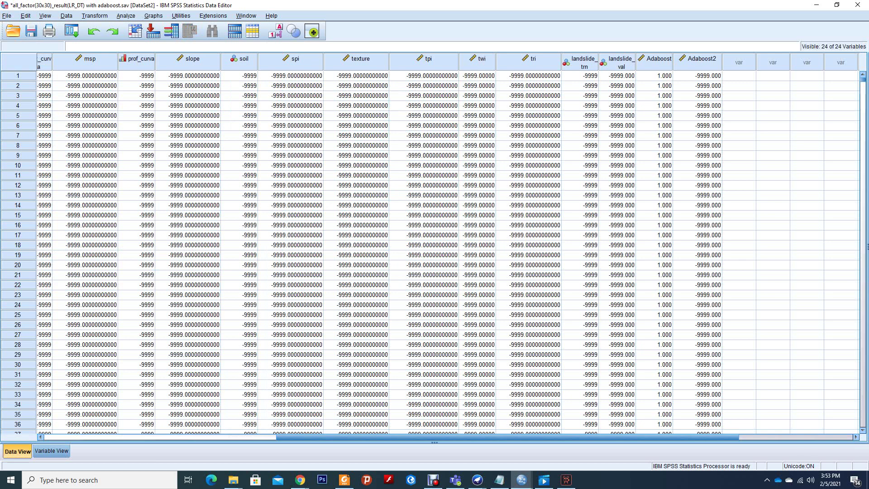
# Step: Reduce the number of decimals of the tri variable to 7
pyautogui.click(51, 451)
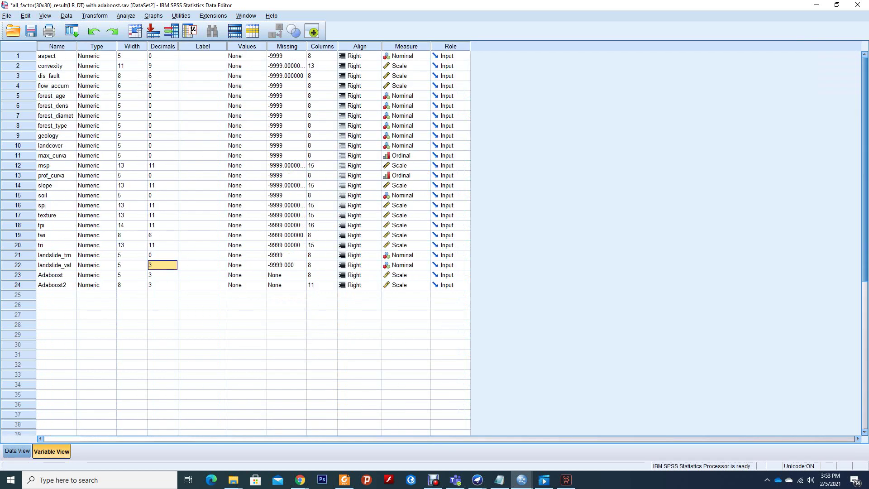
pyautogui.press('Up')
pyautogui.press('Up')
pyautogui.write('9')
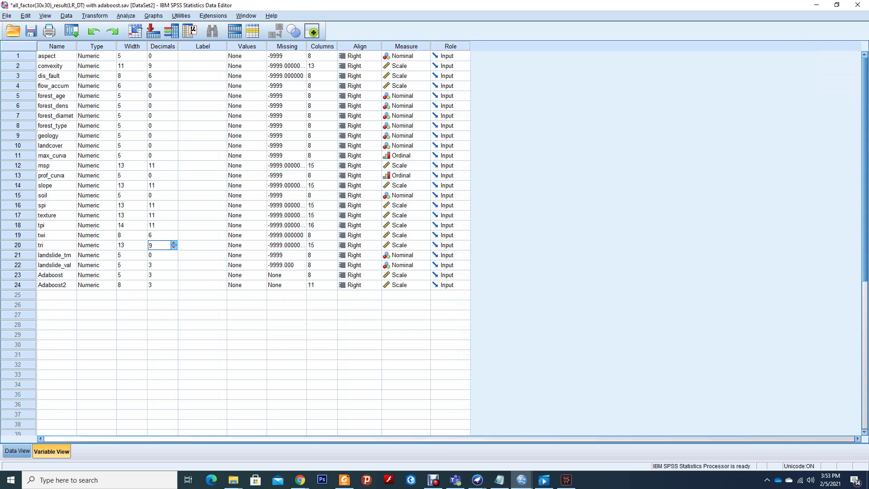
pyautogui.click(174, 248)
# Step: Set the number of decimals of the landslide_trn variable to 3 and return to the data
pyautogui.click(163, 255)
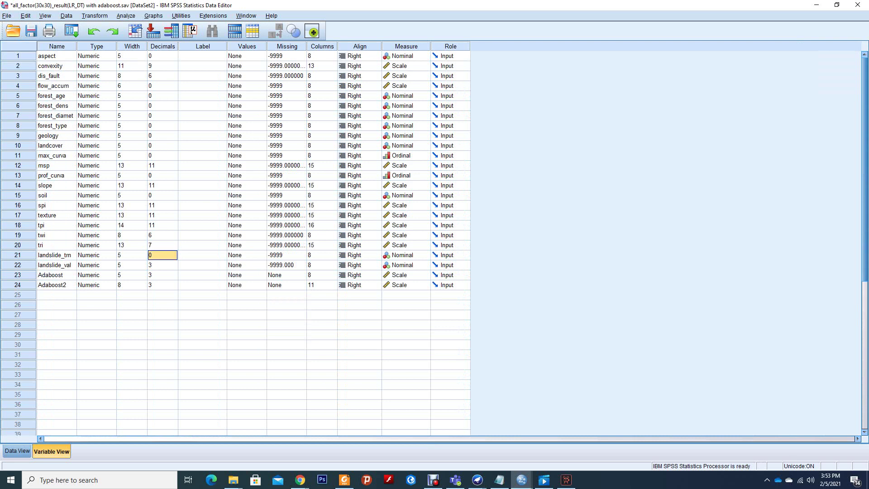
pyautogui.click(163, 255)
pyautogui.press('Up')
pyautogui.click(17, 451)
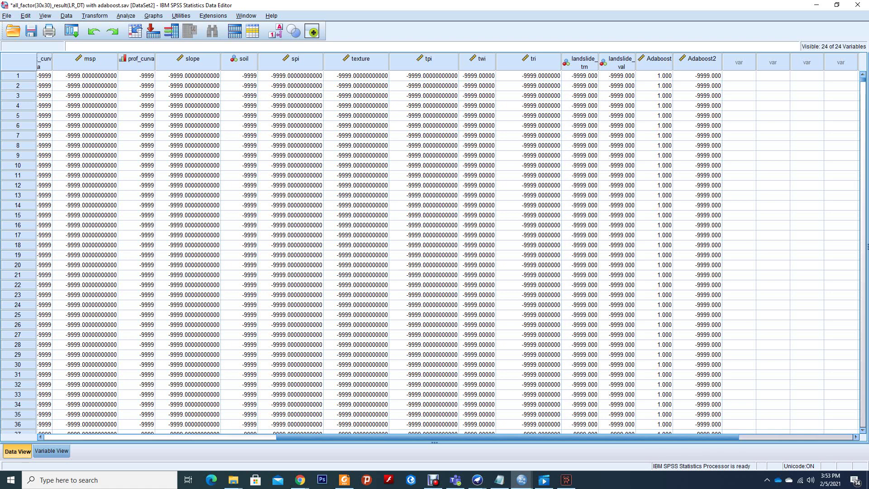
# Step: Start a ROC Curve analysis and add Adaboost2 as the test variable
pyautogui.hotkey('alt', 'a')
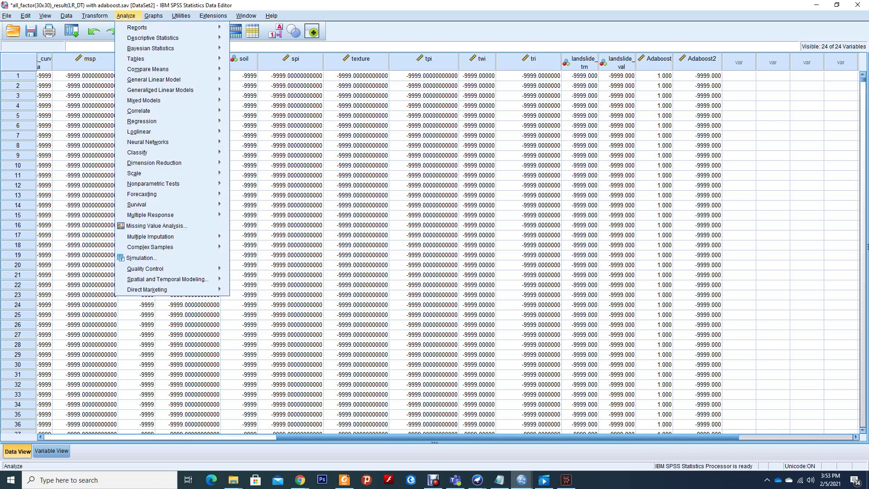
pyautogui.press('Right')
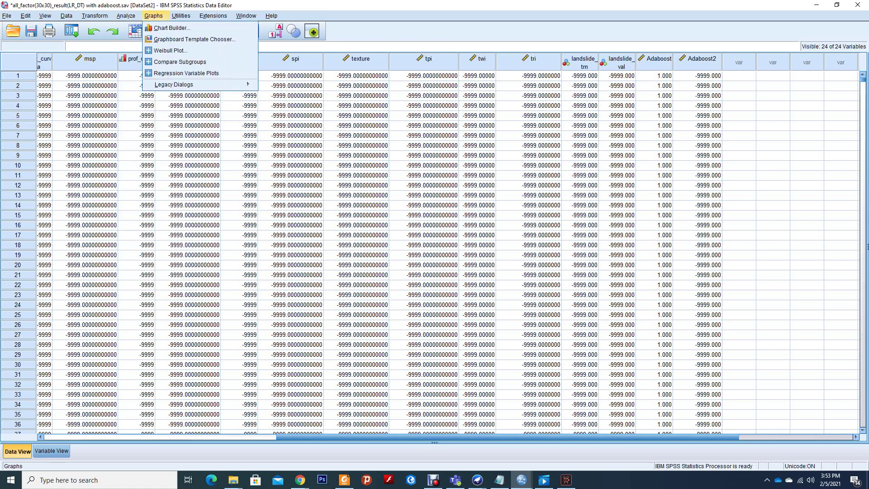
pyautogui.press('Left')
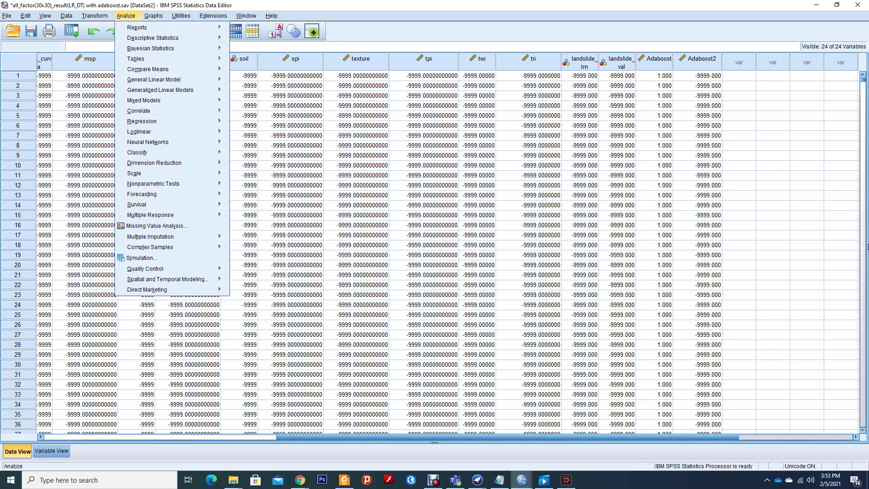
pyautogui.press('Left')
pyautogui.press('Right')
pyautogui.moveTo(154, 132)
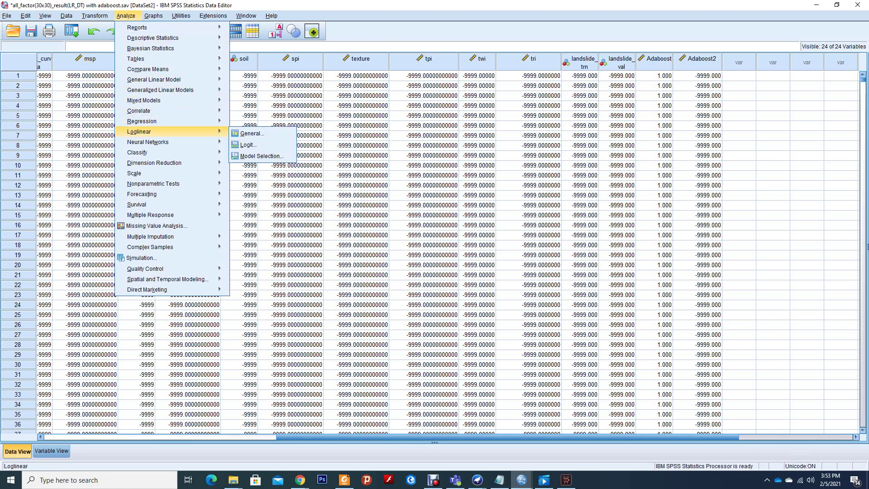
pyautogui.moveTo(138, 111)
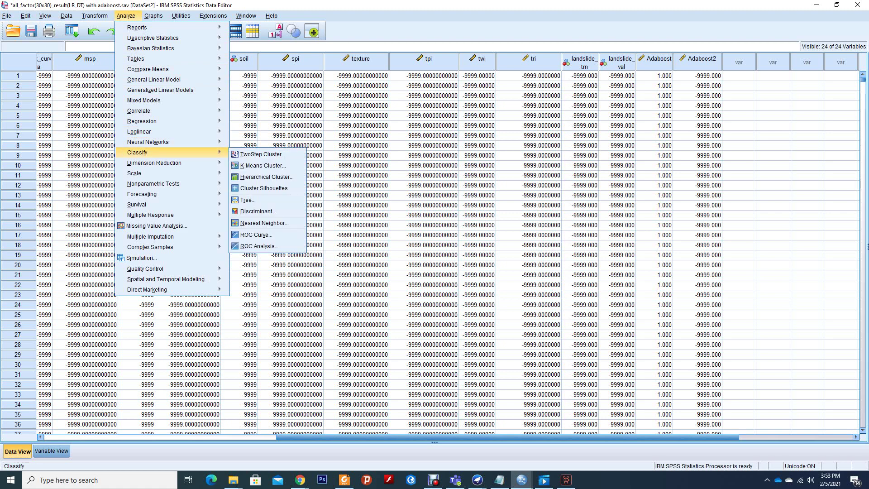
pyautogui.moveTo(153, 163)
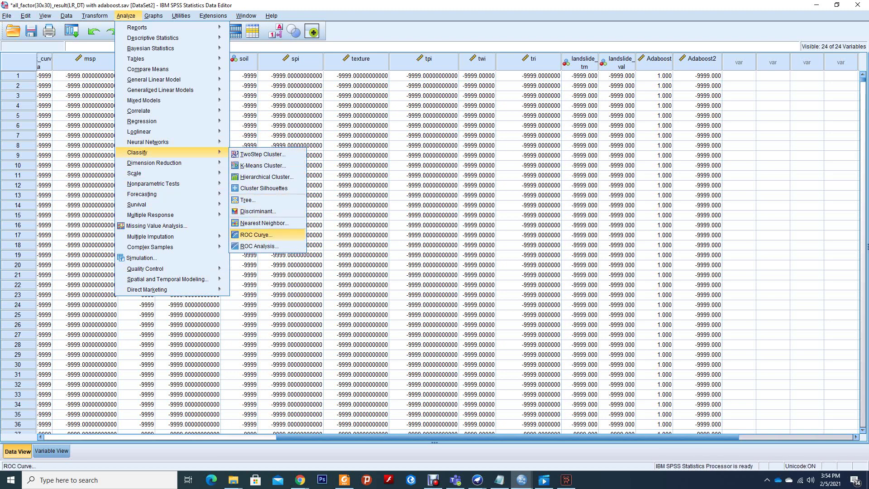
pyautogui.click(256, 235)
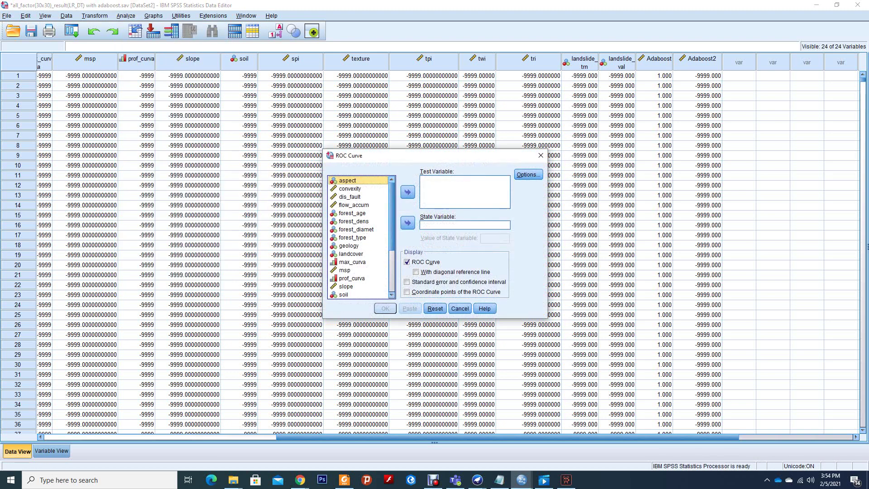
pyautogui.scroll(-3, 360, 237)
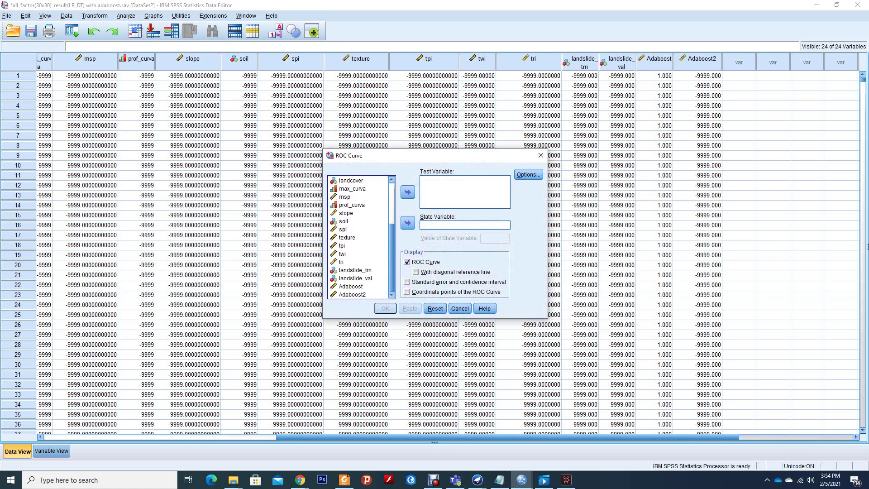
pyautogui.click(352, 294)
pyautogui.click(407, 192)
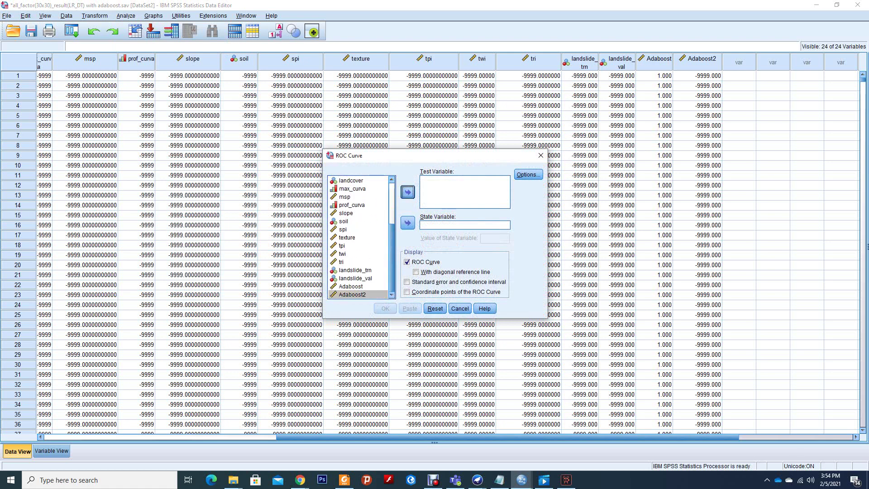
pyautogui.click(407, 192)
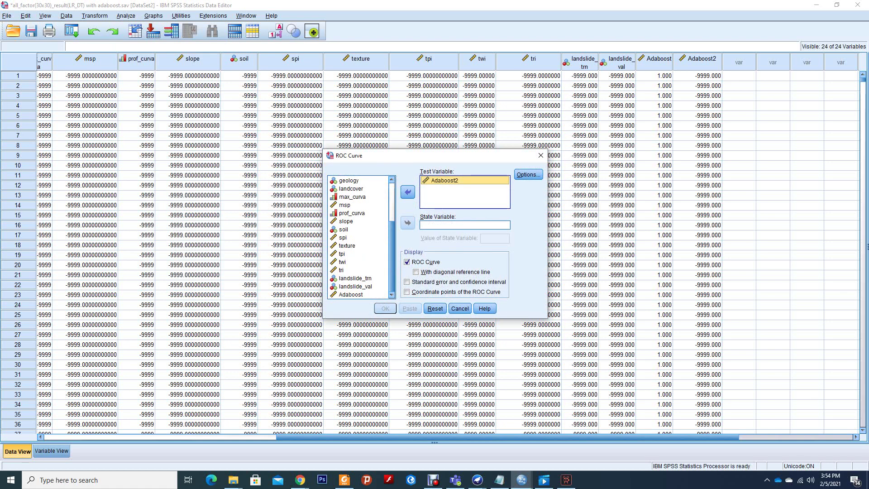
# Step: Use landslide_val as the state variable with a state value of 1, then run the ROC curve and view its output
pyautogui.click(356, 287)
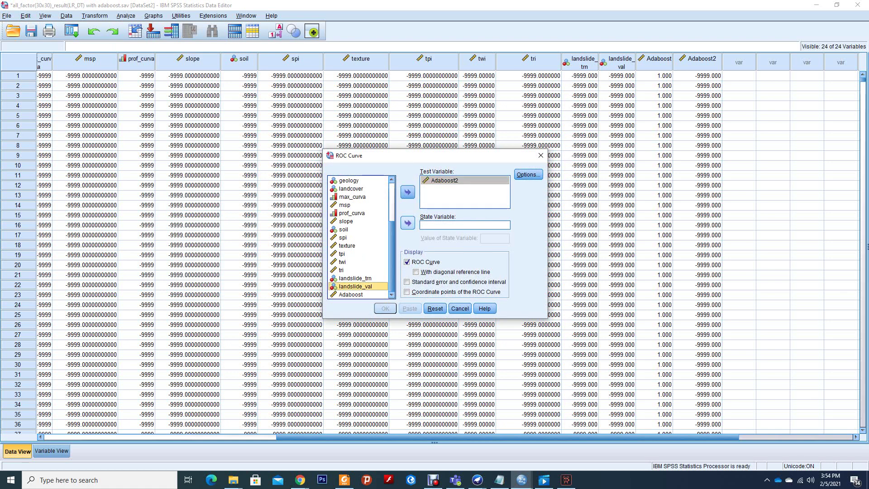
pyautogui.click(407, 222)
pyautogui.click(495, 238)
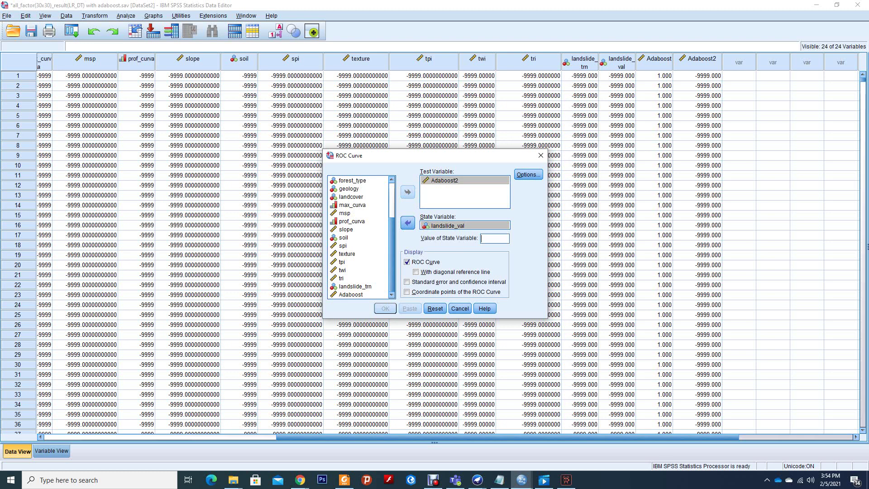
pyautogui.write('1')
pyautogui.click(385, 308)
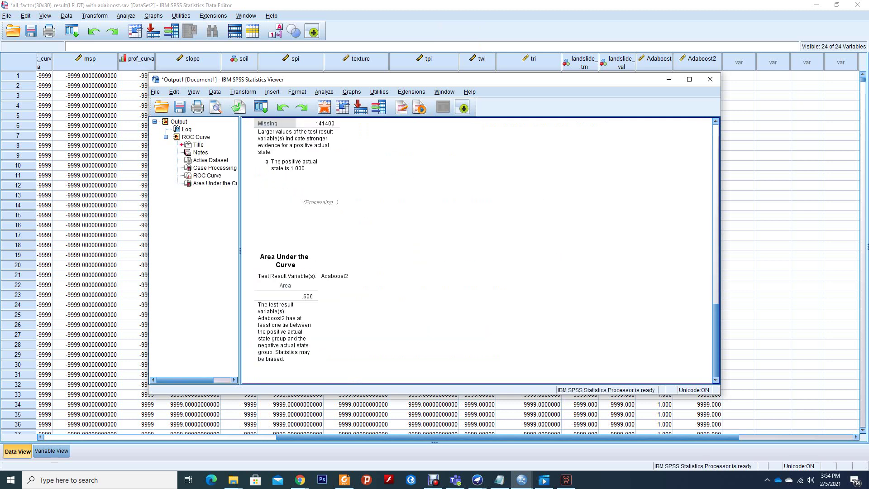
pyautogui.scroll(-2, 445, 253)
pyautogui.scroll(2, 445, 254)
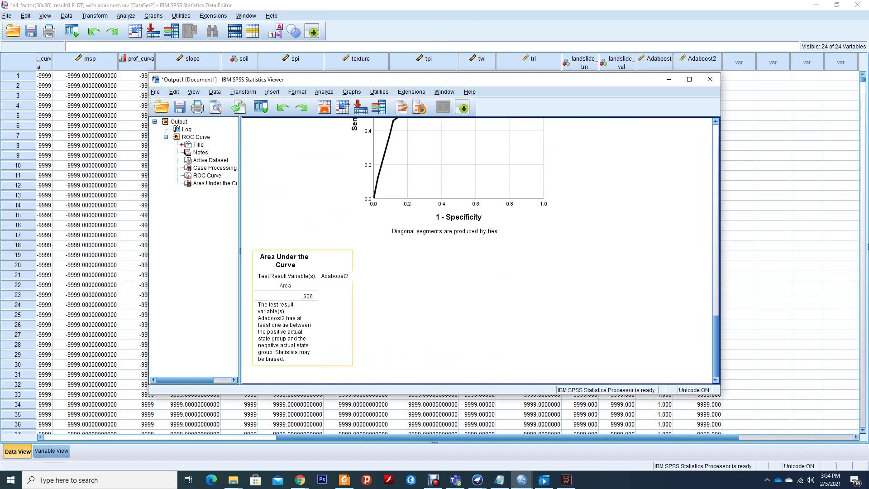
# Step: Examine the ROC curve, the Area Under the Curve table and the Case Processing Summary for Adaboost2 in the output
pyautogui.scroll(3, 303, 308)
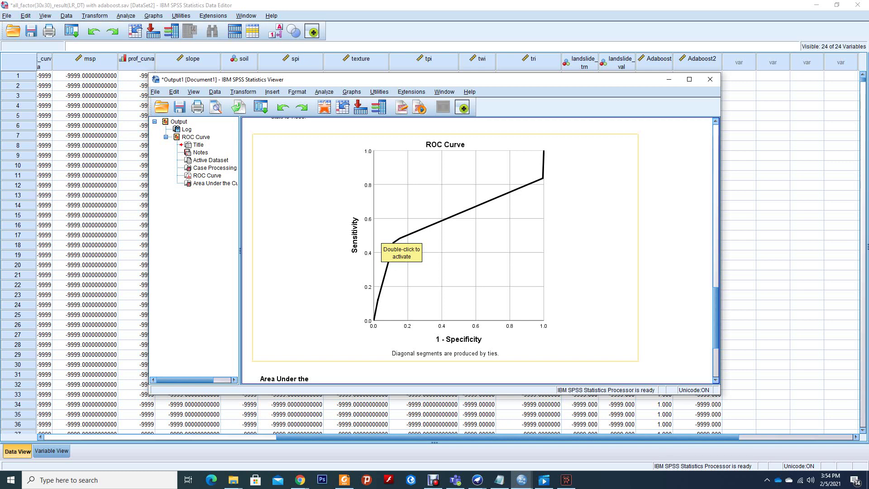
pyautogui.press('Down')
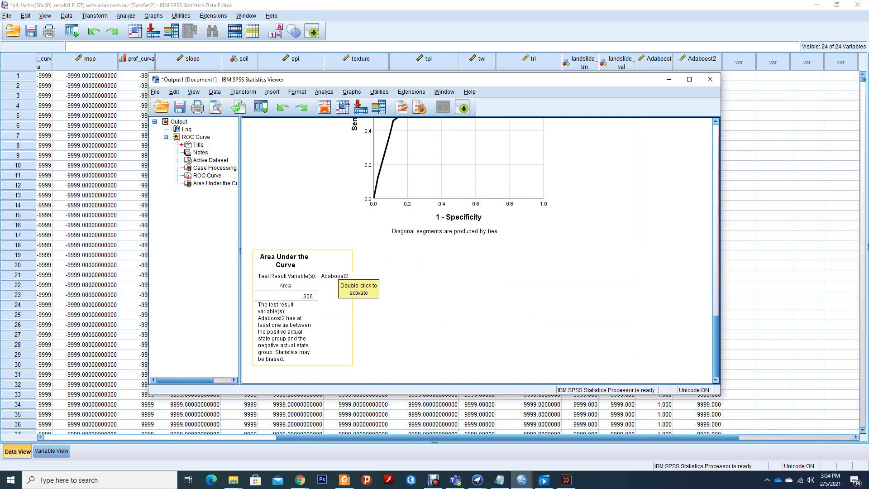
pyautogui.scroll(5, 358, 280)
pyautogui.scroll(-3, 478, 250)
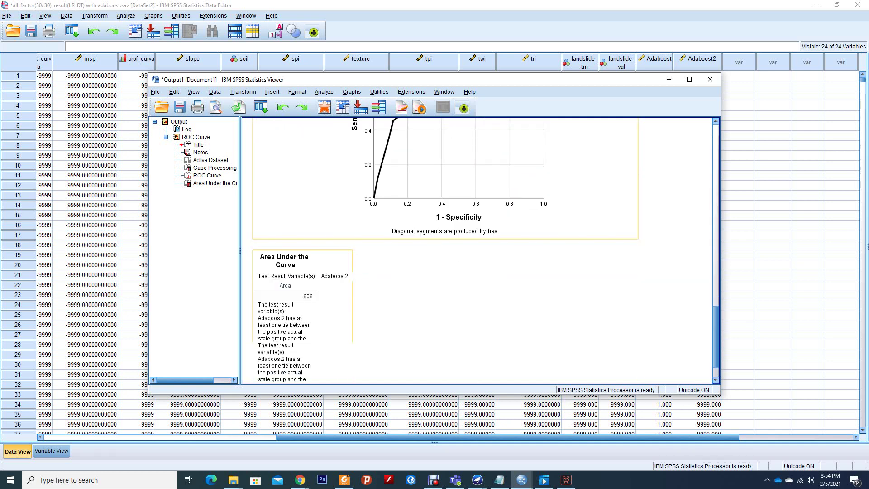
pyautogui.scroll(3, 477, 249)
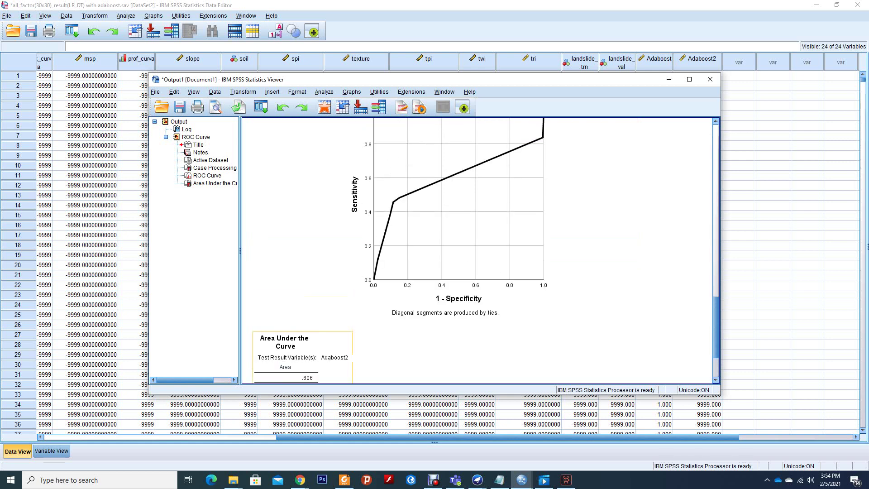
pyautogui.scroll(-3, 477, 250)
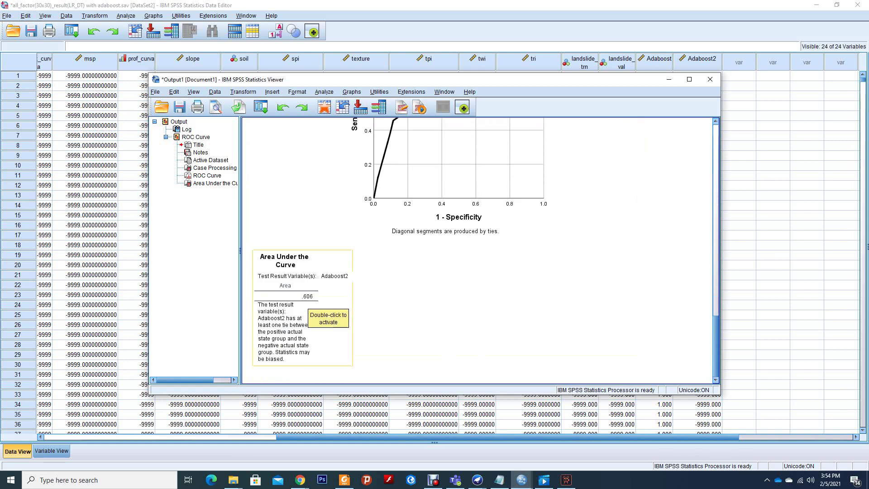
pyautogui.scroll(4, 478, 250)
pyautogui.scroll(6, 478, 249)
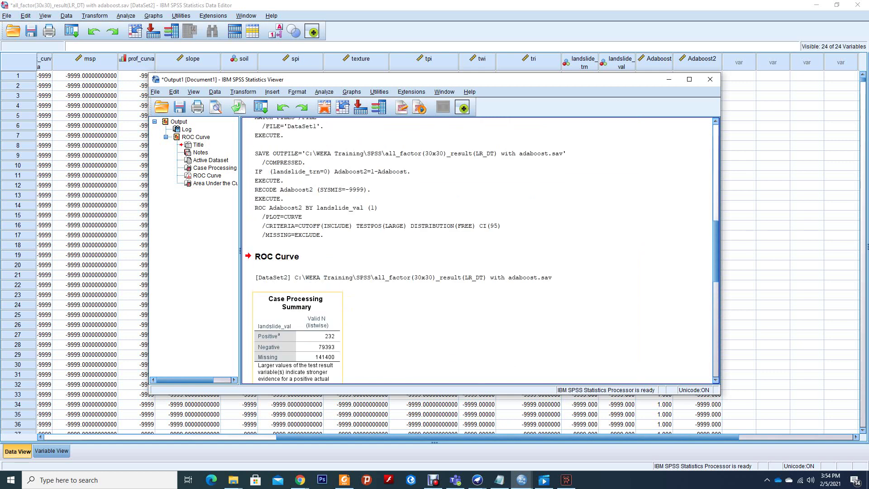
pyautogui.scroll(-10, 325, 276)
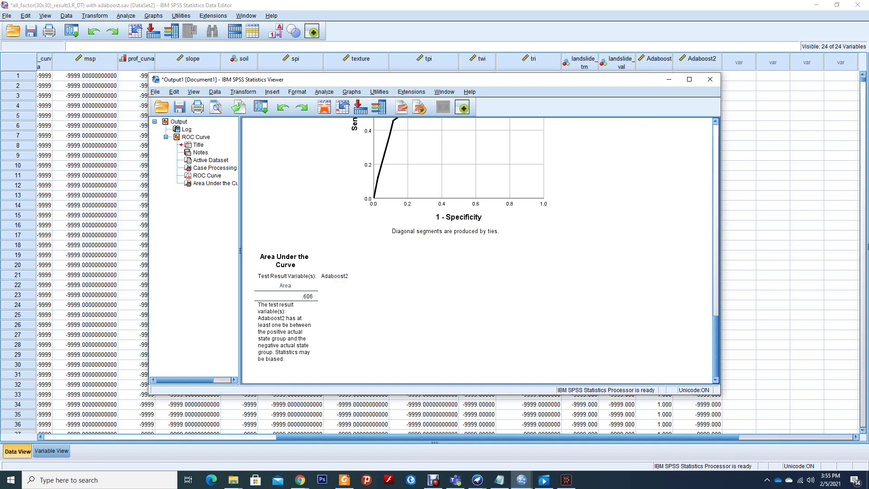
pyautogui.moveTo(534, 83)
pyautogui.mouseDown()
pyautogui.moveTo(543, 195)
pyautogui.moveTo(544, 92)
pyautogui.mouseUp()
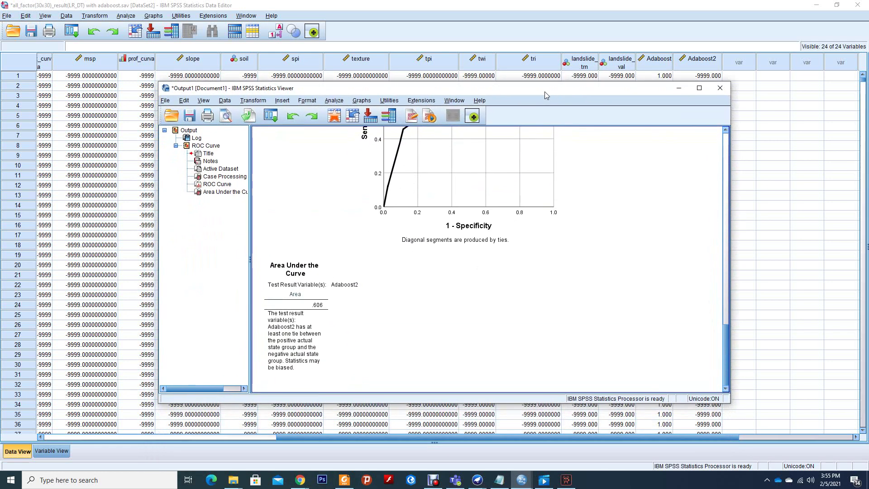